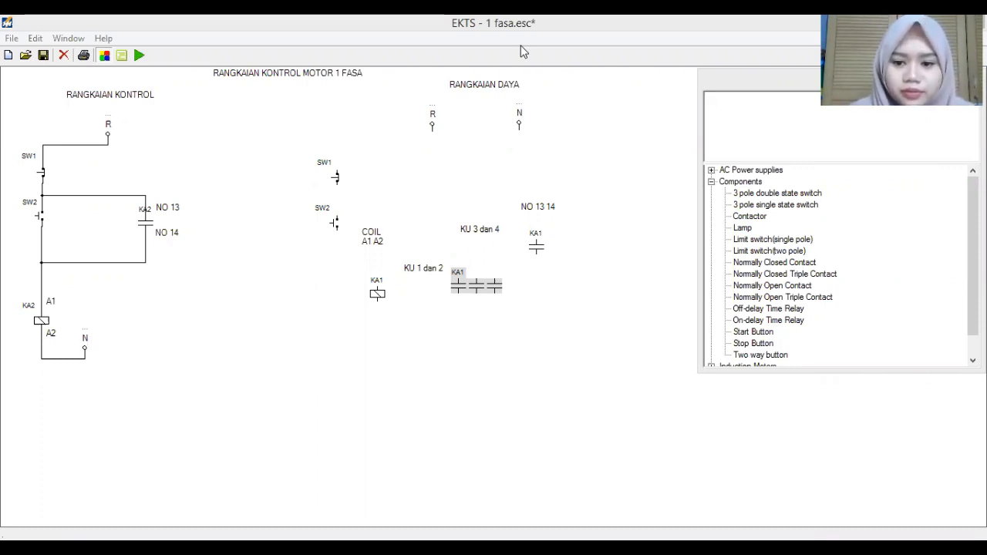
Step: Switch to the Word document on contactors and review the photos and descriptions of the main contacts, auxiliary contacts and coil
key("alt+Tab")
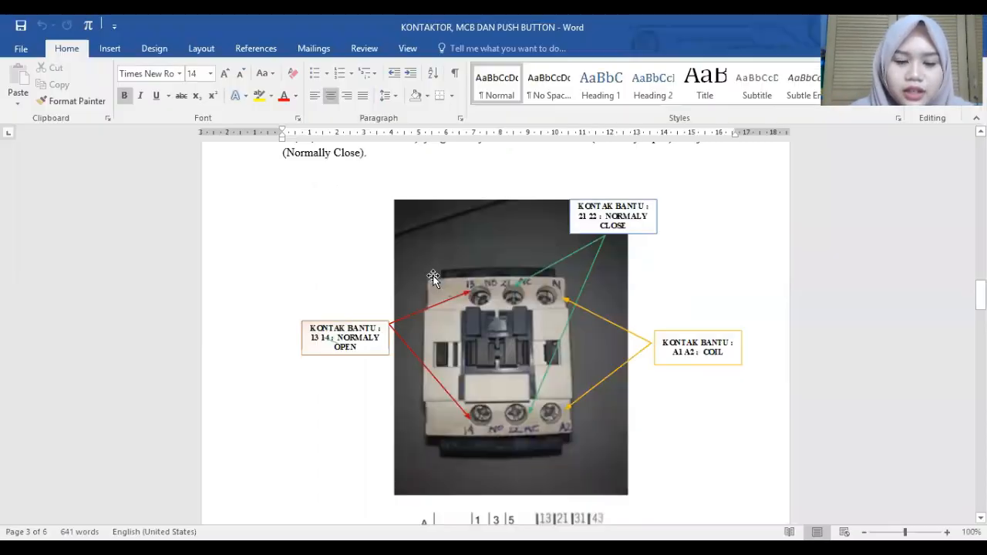
scroll(429, 272, "up", 2)
scroll(429, 271, "down", 4)
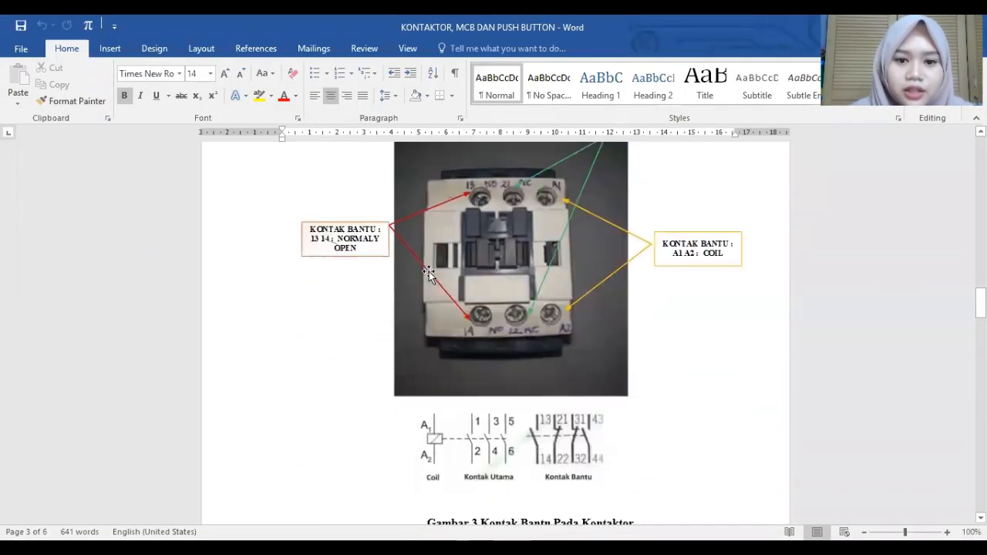
scroll(429, 272, "up", 3)
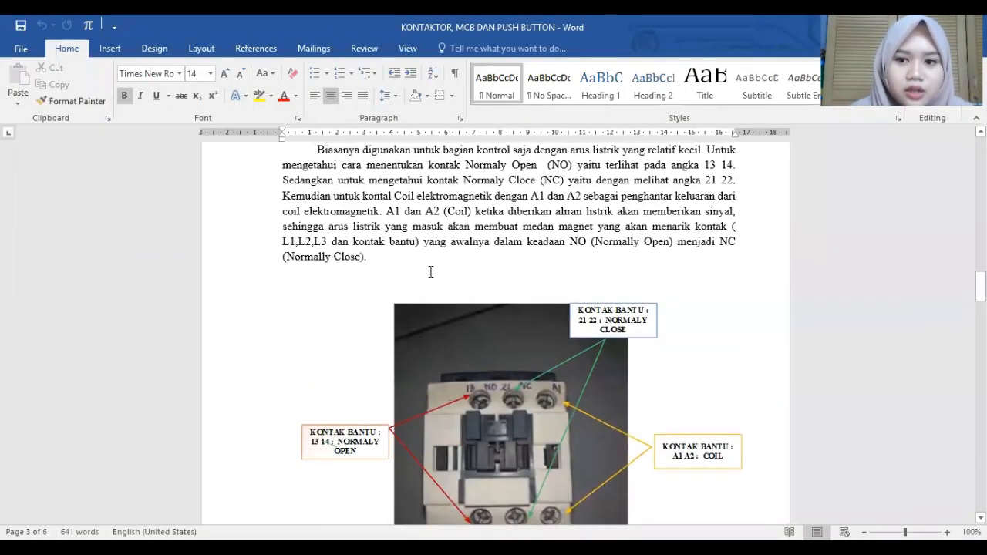
scroll(430, 275, "up", 5)
scroll(431, 278, "up", 6)
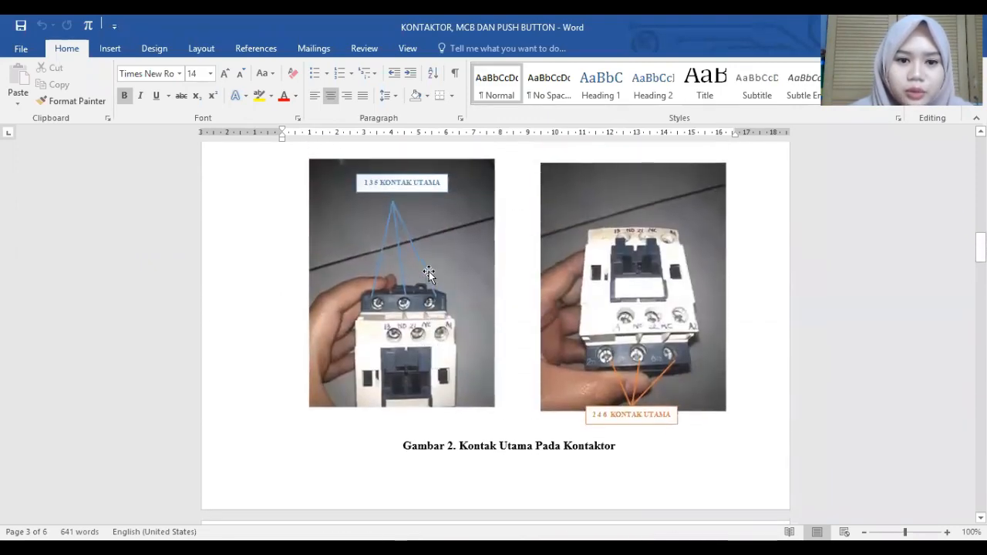
scroll(401, 343, "up", 1)
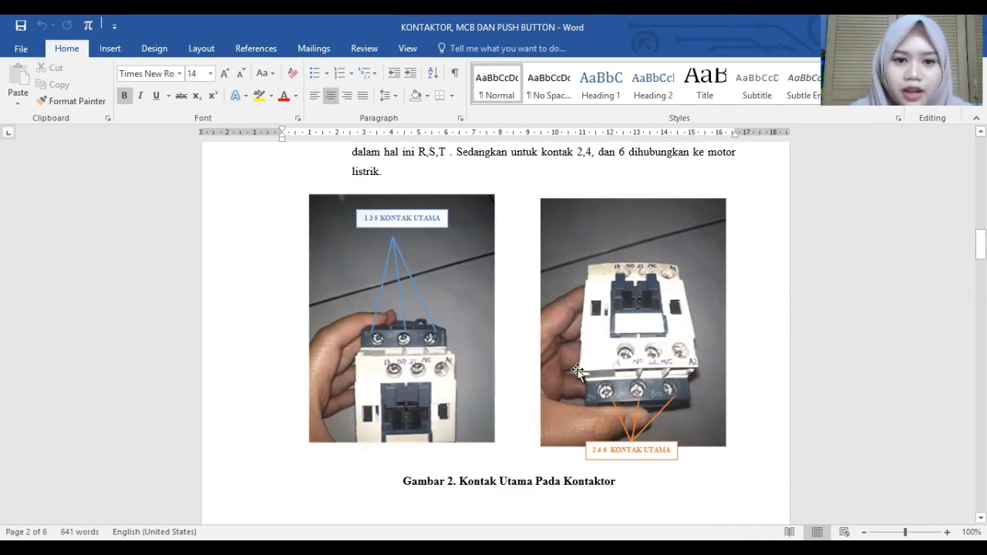
scroll(469, 340, "down", 10)
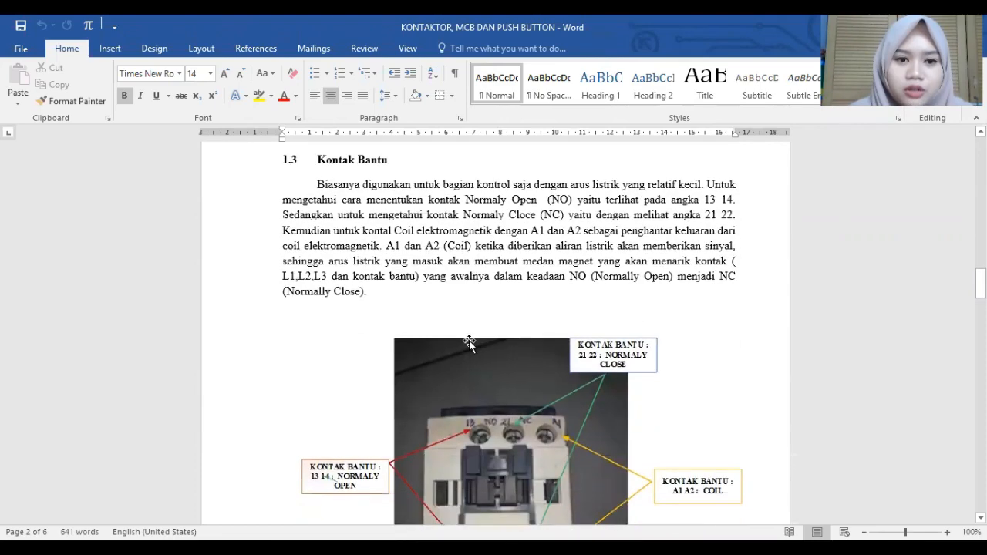
scroll(469, 340, "down", 3)
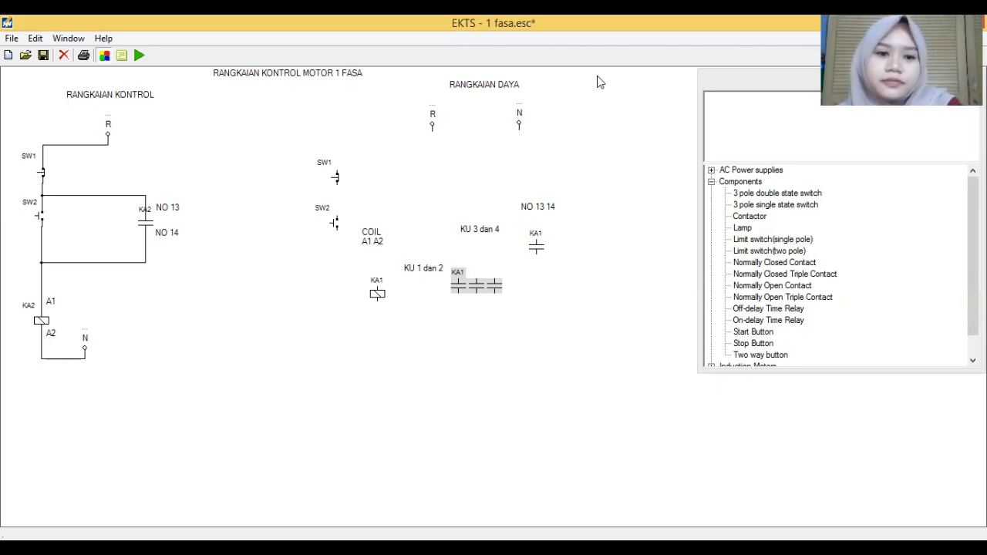
Step: In the RANGKAIAN DAYA circuit, wire supply R to the upper terminal of SW1, and SW1's lower terminal to SW2
left_click(494, 85)
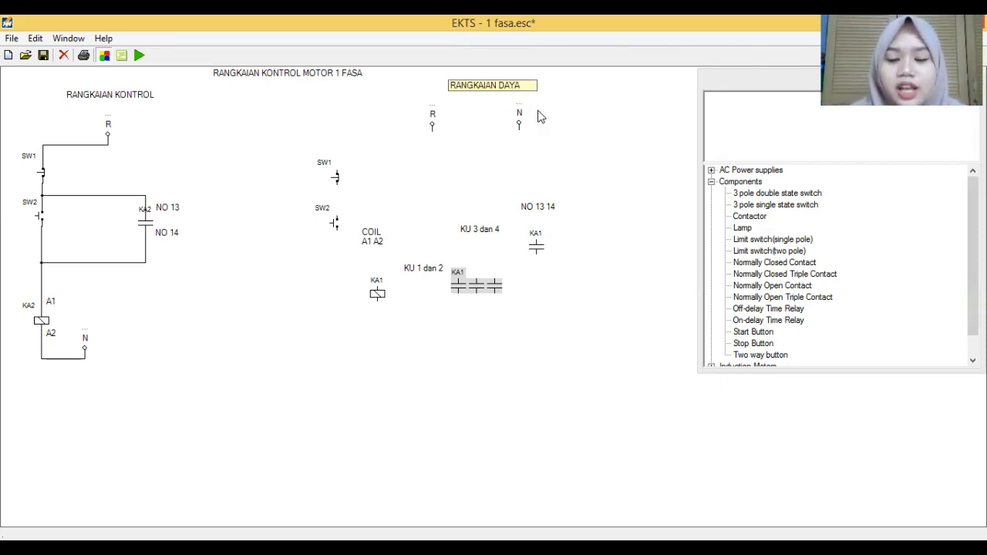
left_click(433, 131)
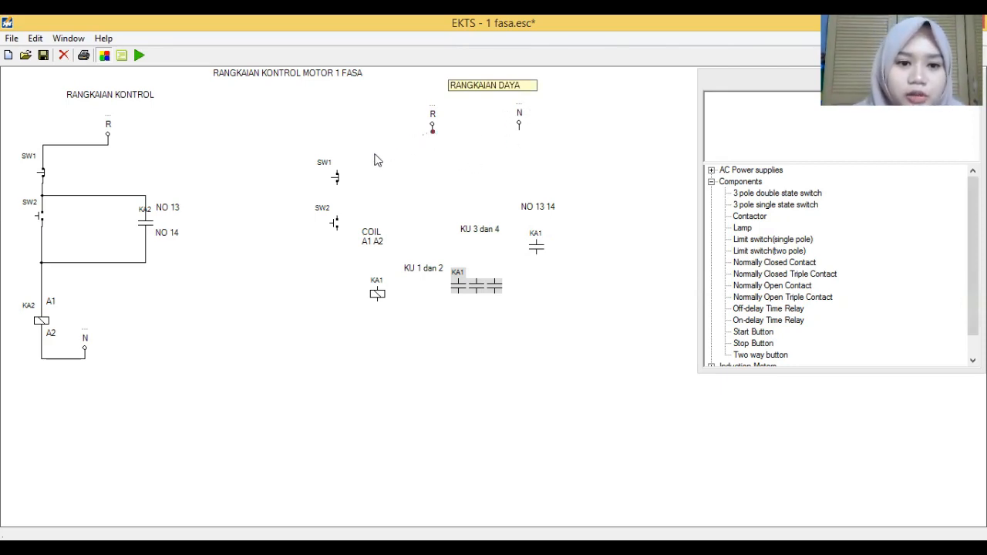
left_click(337, 175)
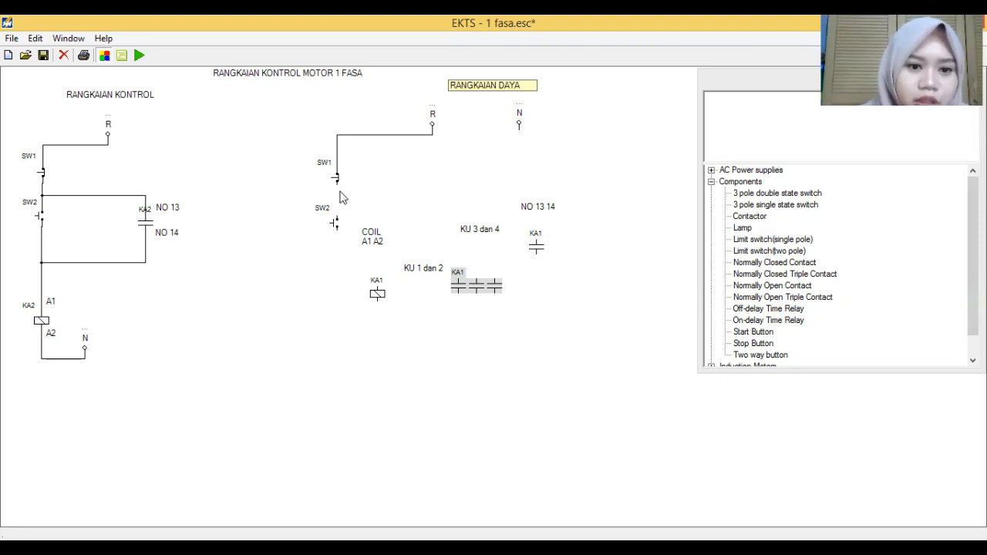
left_click_drag(338, 185, 338, 217)
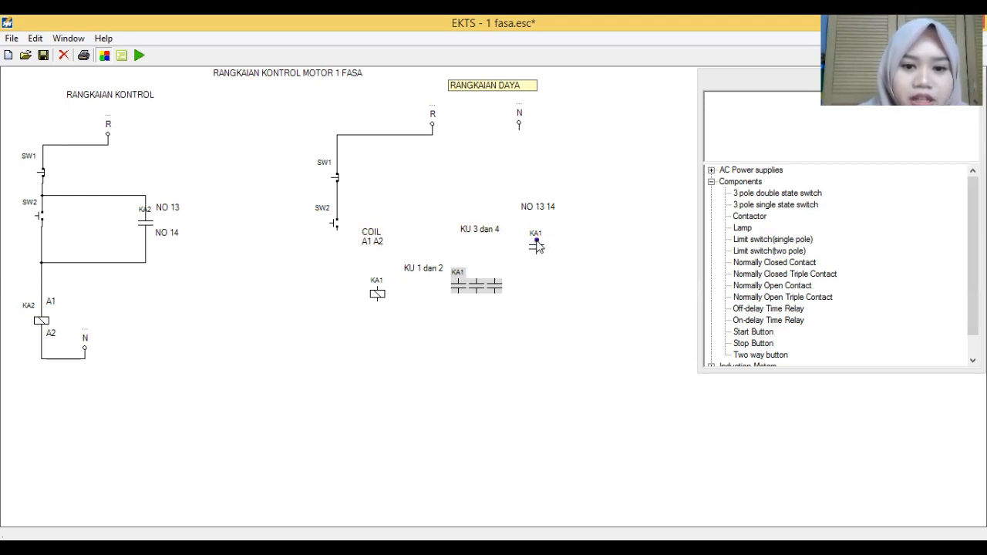
Step: Wire the KA1 contact 13 14 in parallel with SW2, routing the wires above and below the coil and triple contact
left_click_drag(537, 240, 338, 199)
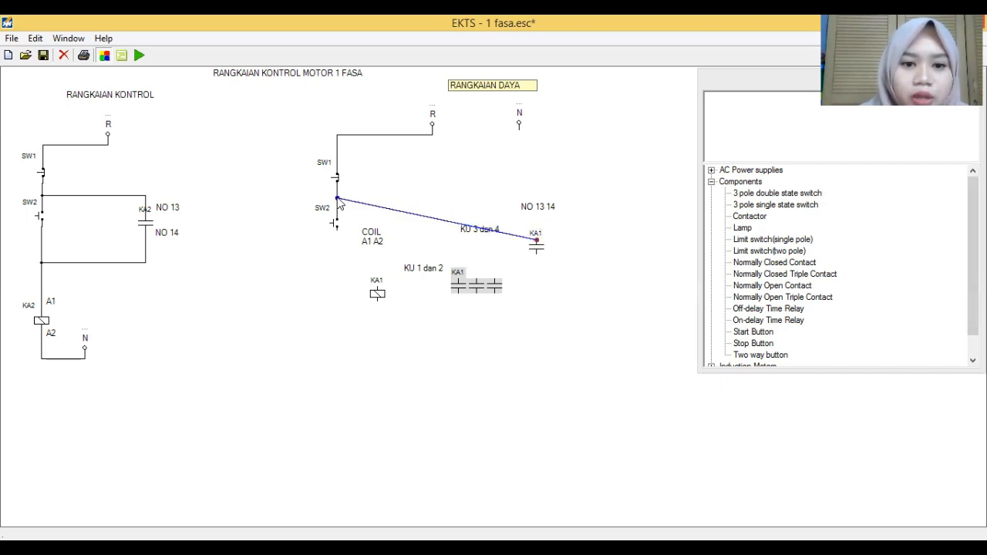
left_click_drag(434, 232, 454, 200)
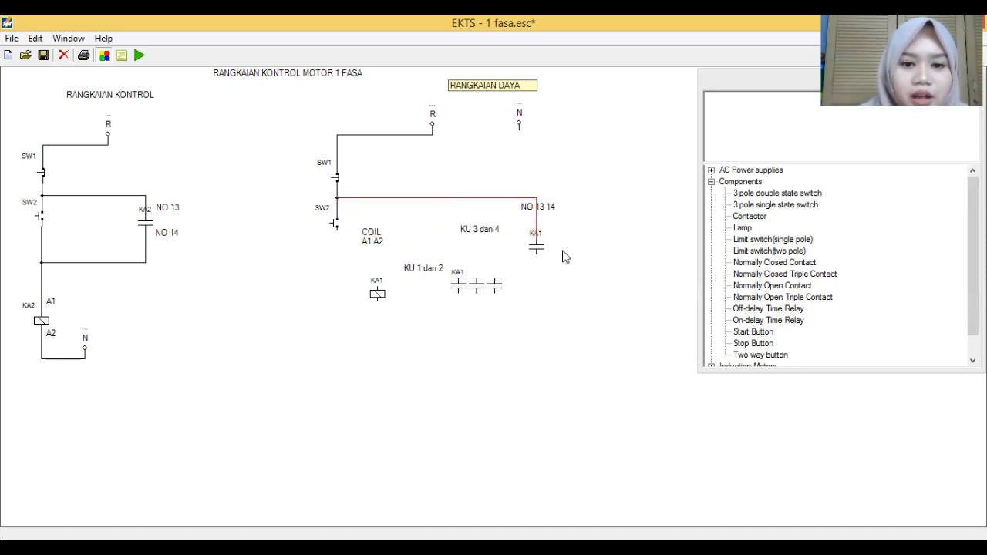
mouse_move(537, 255)
left_mouse_down()
mouse_move(529, 328)
mouse_move(440, 397)
mouse_move(372, 259)
mouse_move(336, 236)
left_mouse_up()
left_click_drag(418, 265, 416, 334)
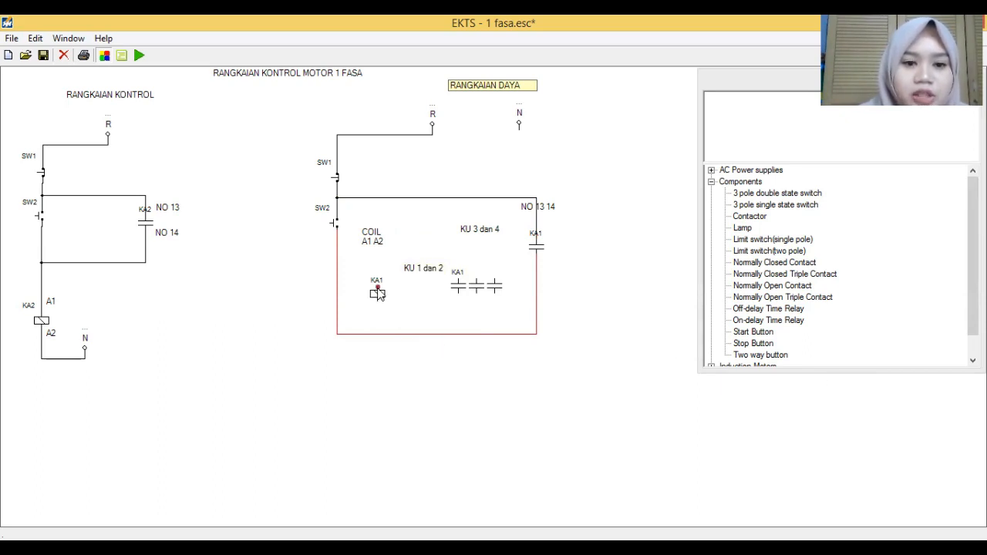
Step: Wire the KA1 coil's upper terminal to the lower side of contact 13 14 above the triple contact, moving the COIL and NO 13 14 labels clear
left_click_drag(372, 235, 363, 256)
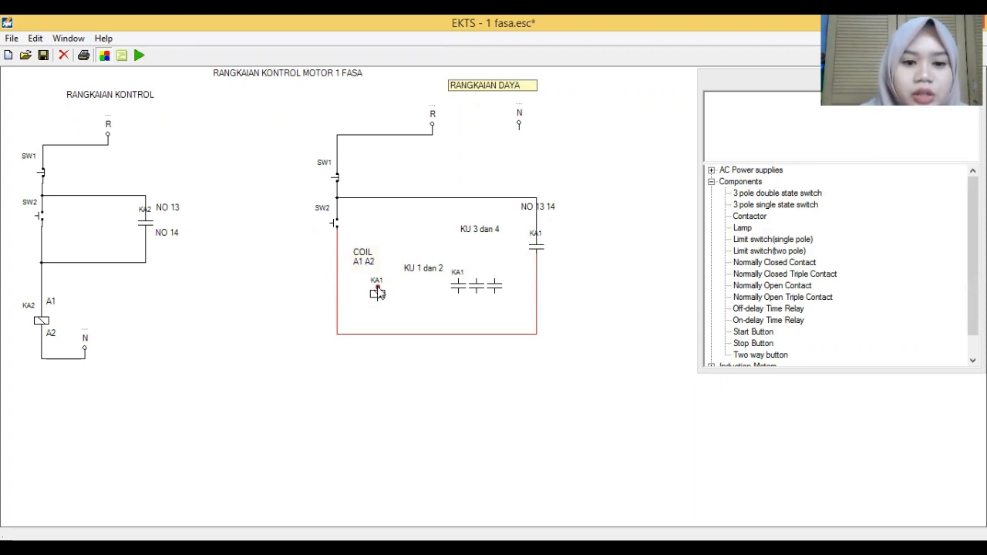
left_click_drag(377, 286, 537, 263)
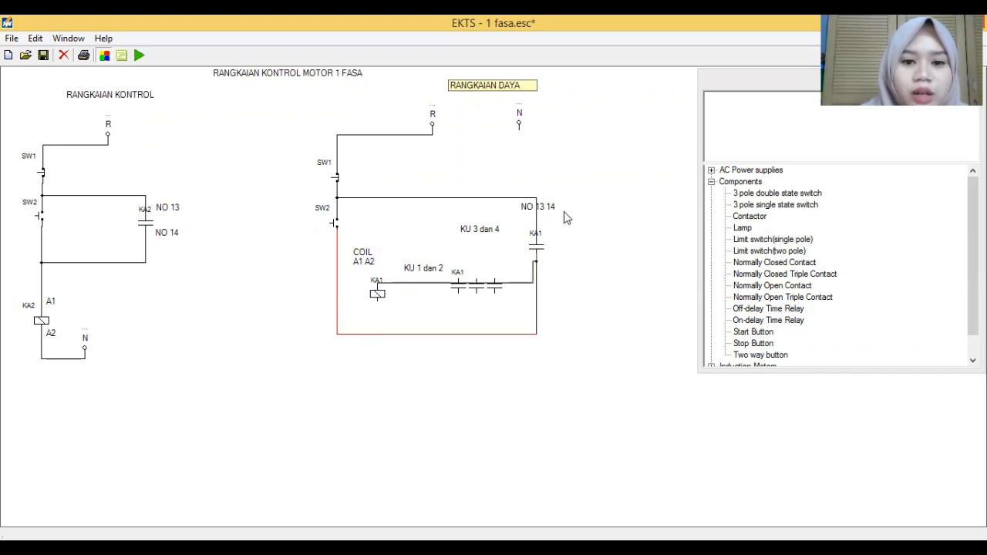
left_click_drag(552, 212, 588, 256)
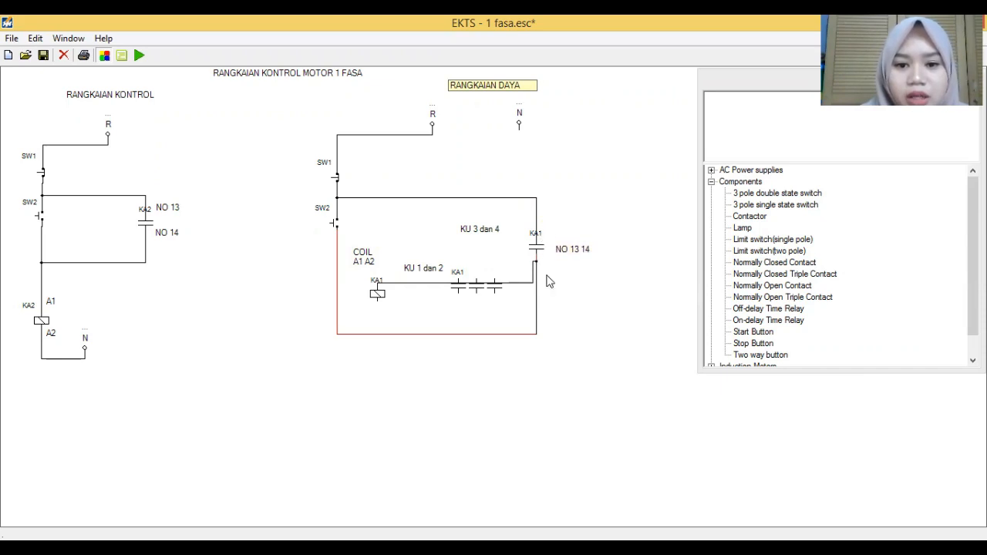
left_click_drag(525, 288, 518, 266)
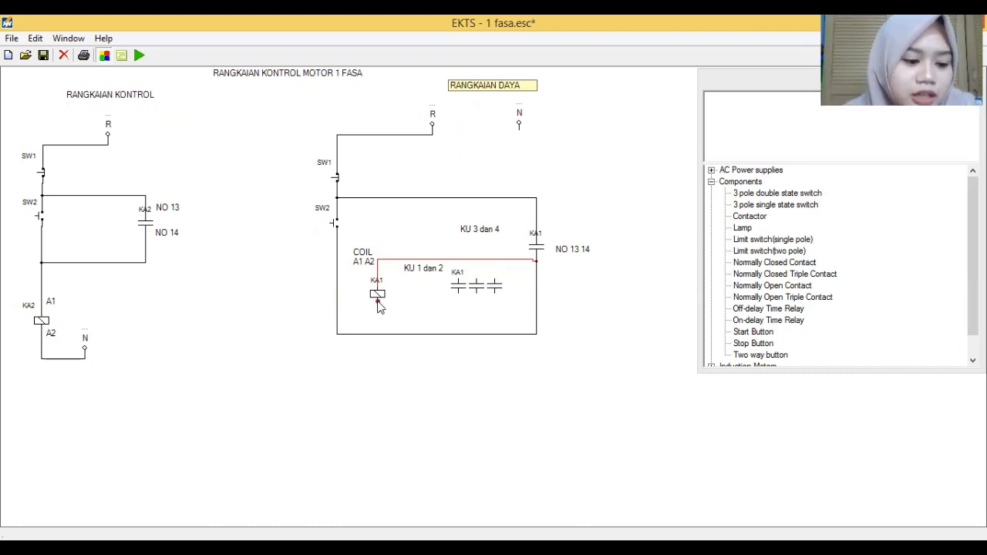
Step: Wire the KA1 coil's lower terminal to supply N, routing the wire below and around the outside of the circuit
left_click_drag(378, 302, 377, 333)
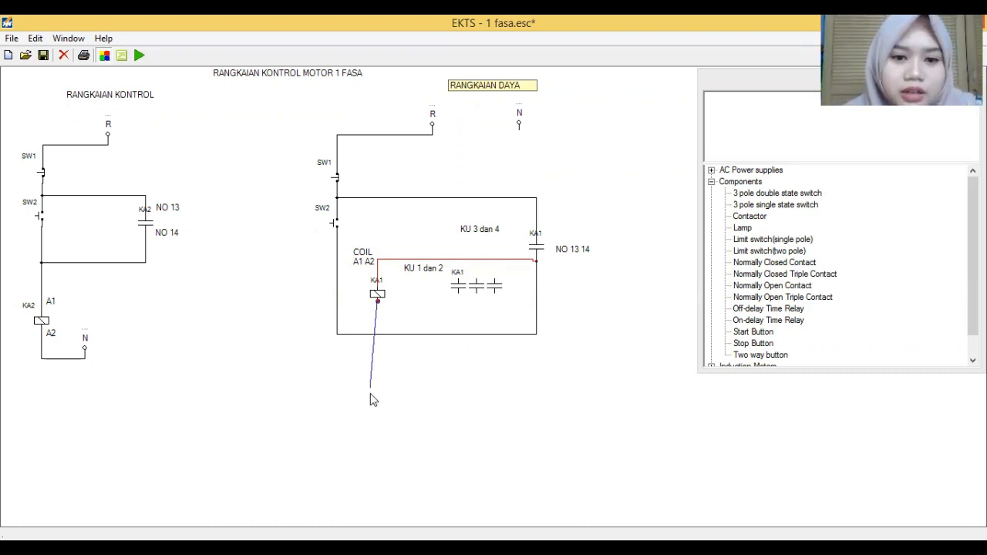
left_click_drag(373, 398, 375, 403)
left_click_drag(597, 221, 519, 128)
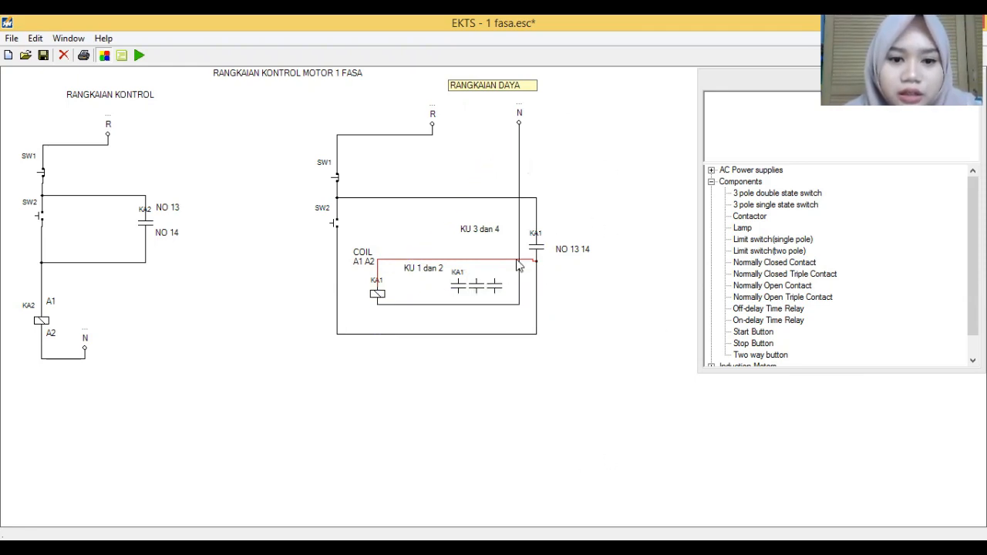
left_click_drag(559, 254, 617, 254)
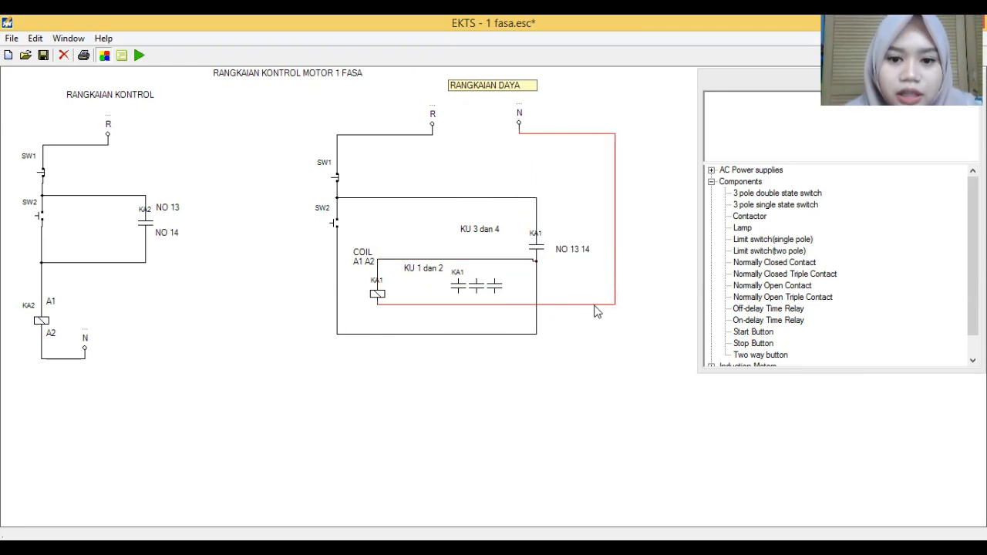
left_click_drag(594, 311, 591, 394)
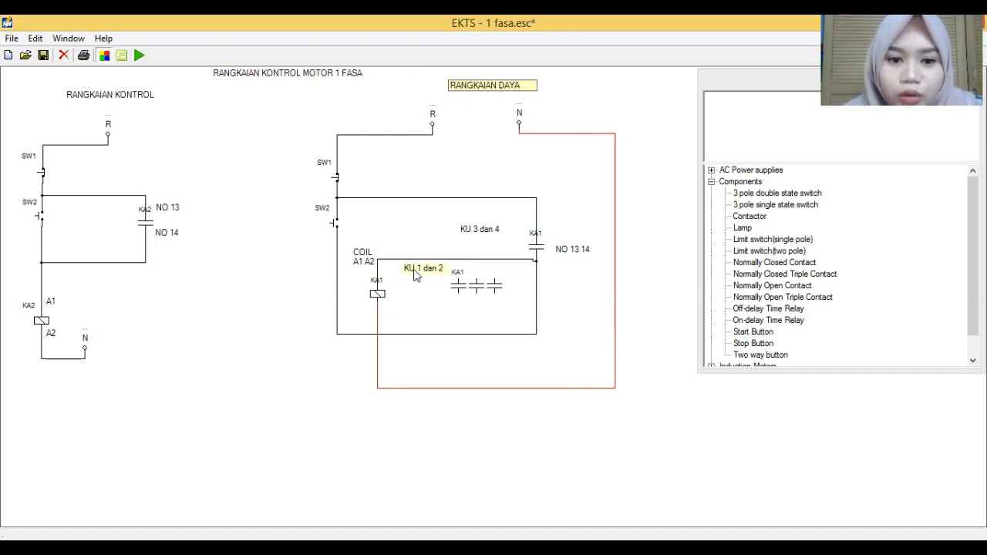
Step: Wire the first pole of the KA1 triple contact to the R line, shifting its vertical run closer to the contact
left_click_drag(459, 281, 428, 137)
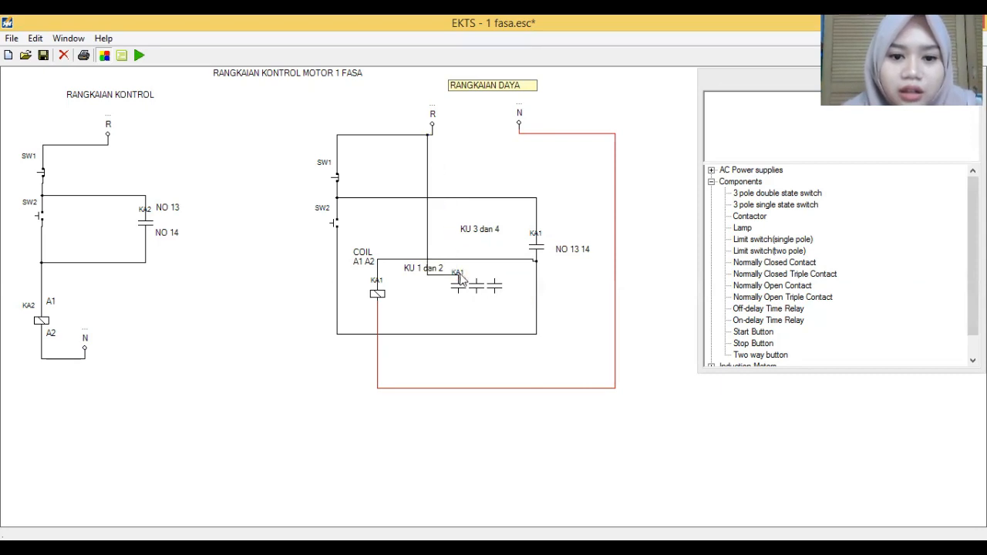
left_click_drag(428, 245, 449, 269)
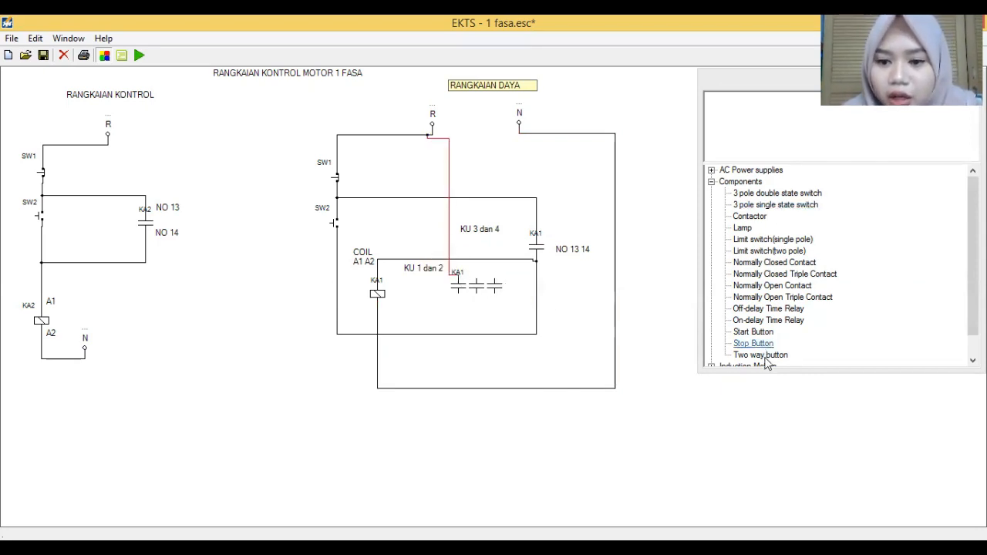
Step: Add a Single Phase Induction Motor with centrifugal switch and place it below the RANGKAIAN DAYA circuit
scroll(954, 348, "down", 1)
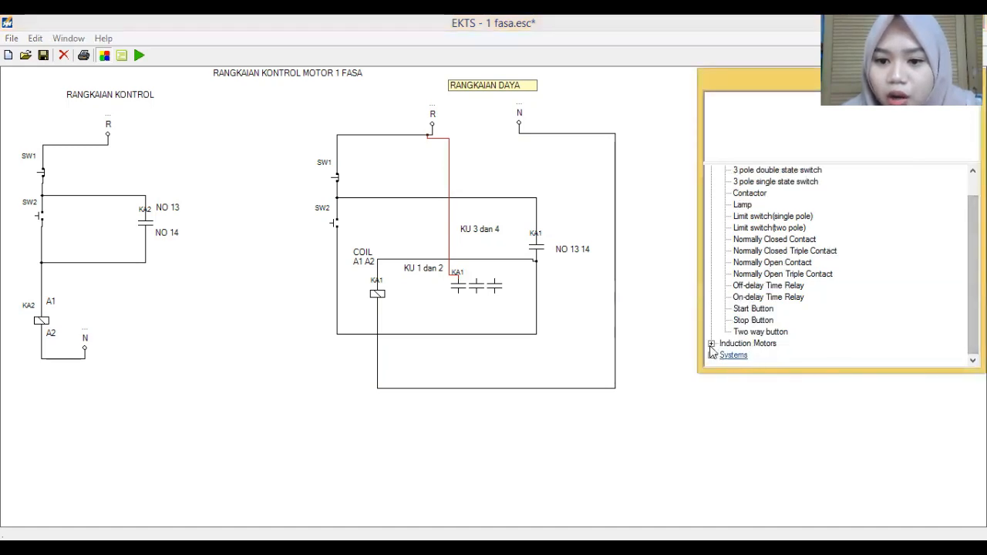
left_click(711, 343)
left_click(788, 333)
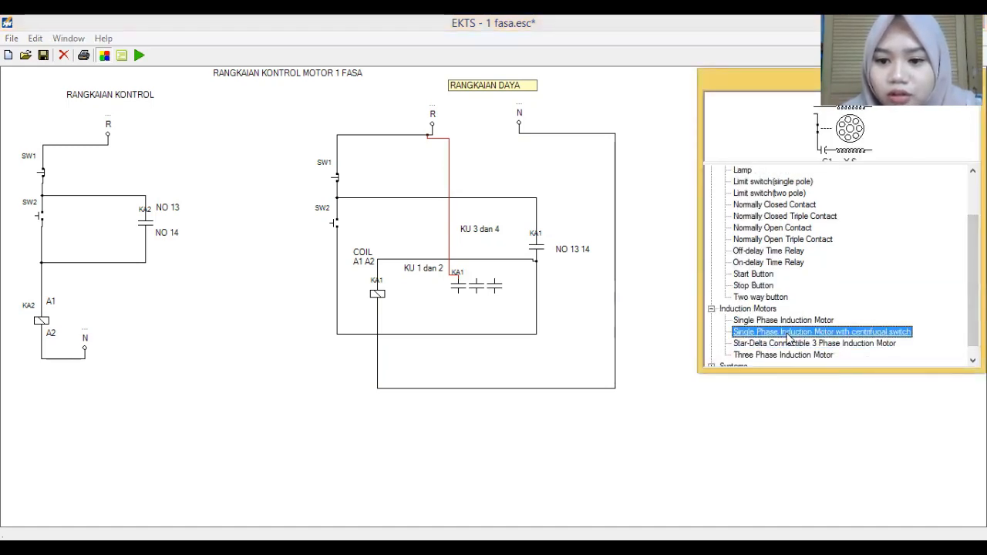
double_click(787, 333)
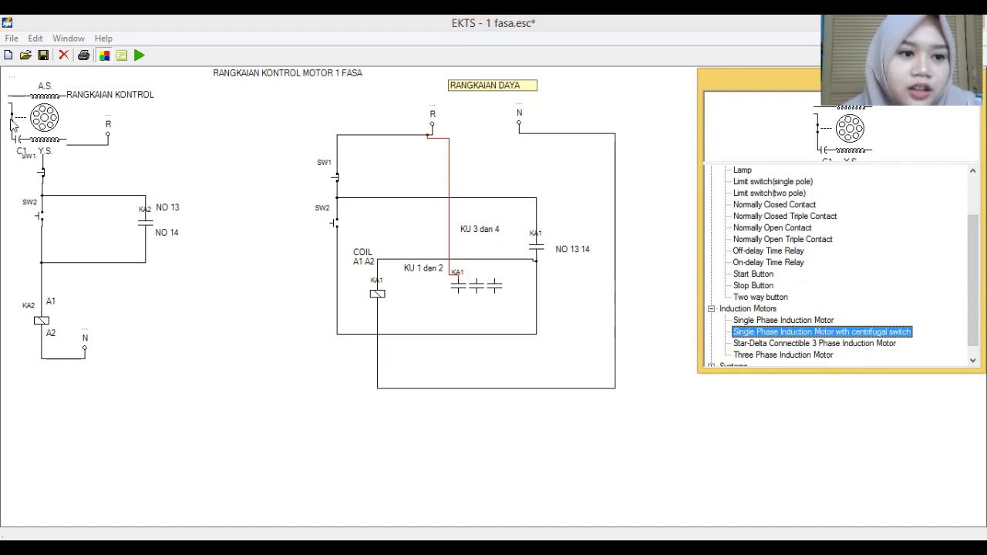
left_click_drag(33, 119, 498, 461)
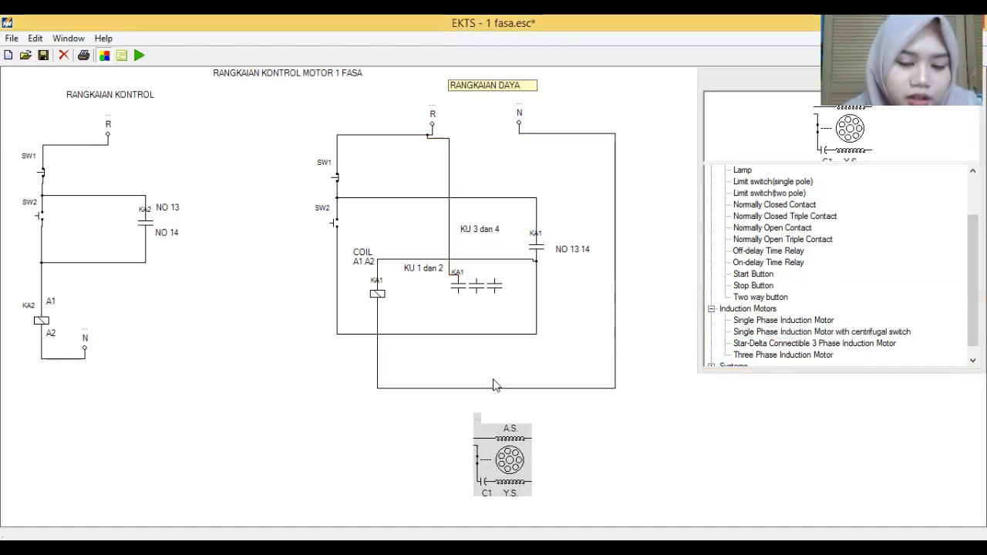
Step: Wire the first main contact to the motor's centrifugal switch terminal, and the second main contact between the N line and the coil's lower wire
mouse_move(459, 295)
left_mouse_down()
mouse_move(453, 417)
mouse_move(475, 446)
left_mouse_up()
left_click_drag(470, 392, 445, 393)
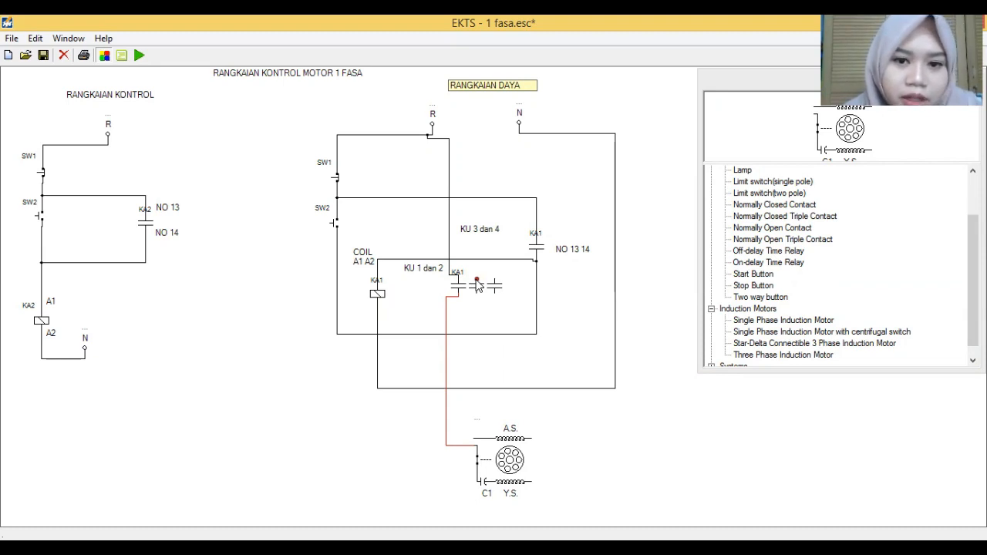
mouse_move(477, 281)
left_mouse_down()
mouse_move(620, 270)
mouse_move(590, 266)
left_mouse_up()
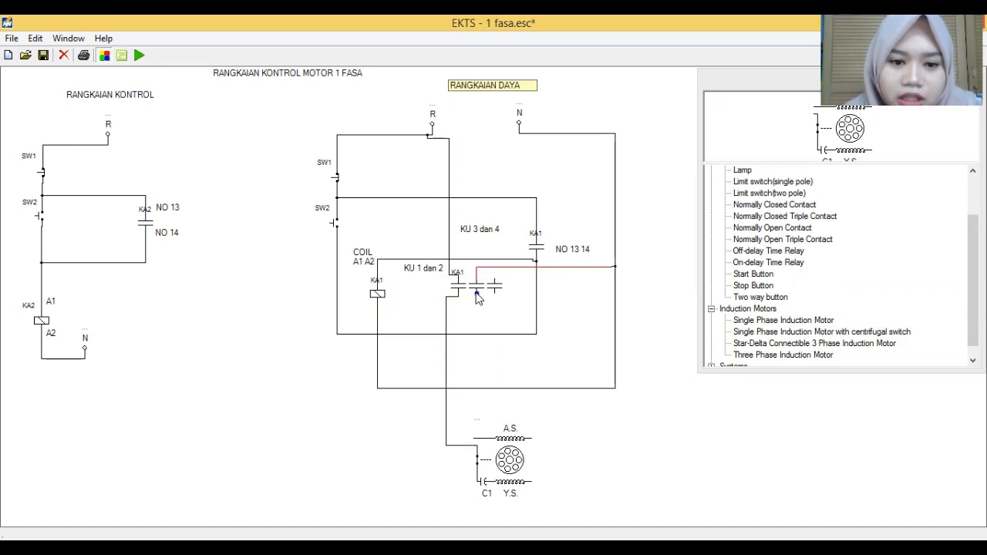
mouse_move(477, 298)
left_mouse_down()
mouse_move(432, 325)
mouse_move(378, 316)
mouse_move(422, 301)
mouse_move(419, 315)
left_mouse_up()
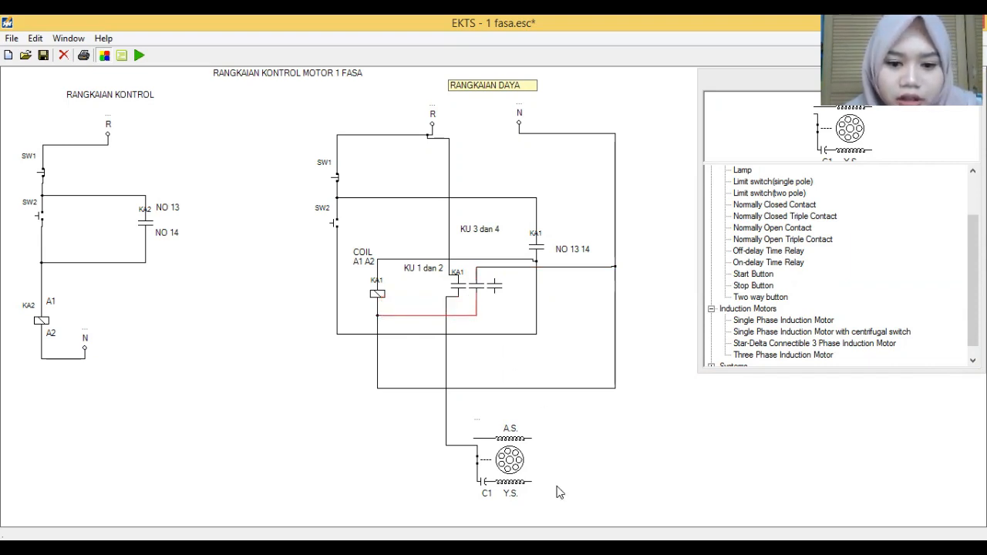
Step: Wire the motor's Y.S. winding to the N line along a separate outer run, and join the A.S. winding to that wire
left_click(534, 482)
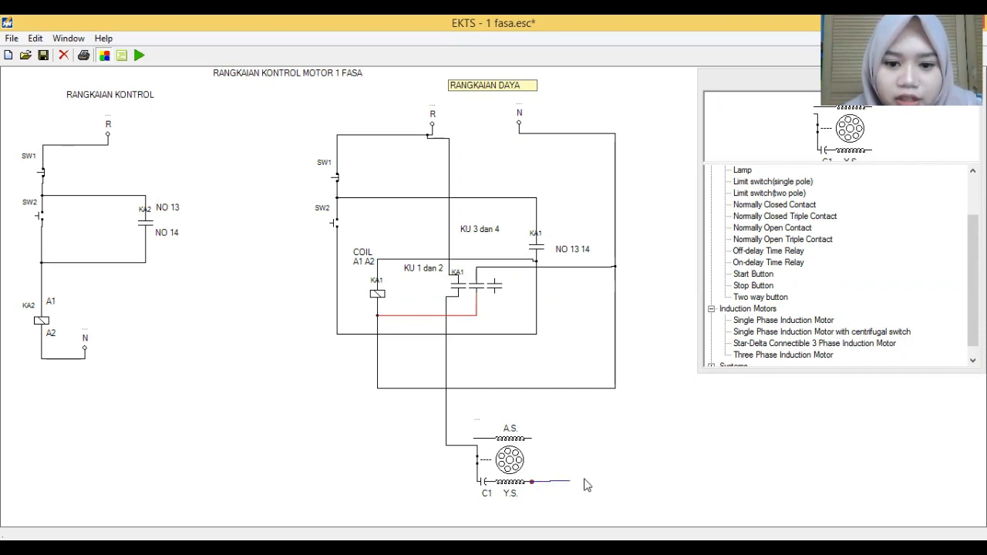
left_click(615, 287)
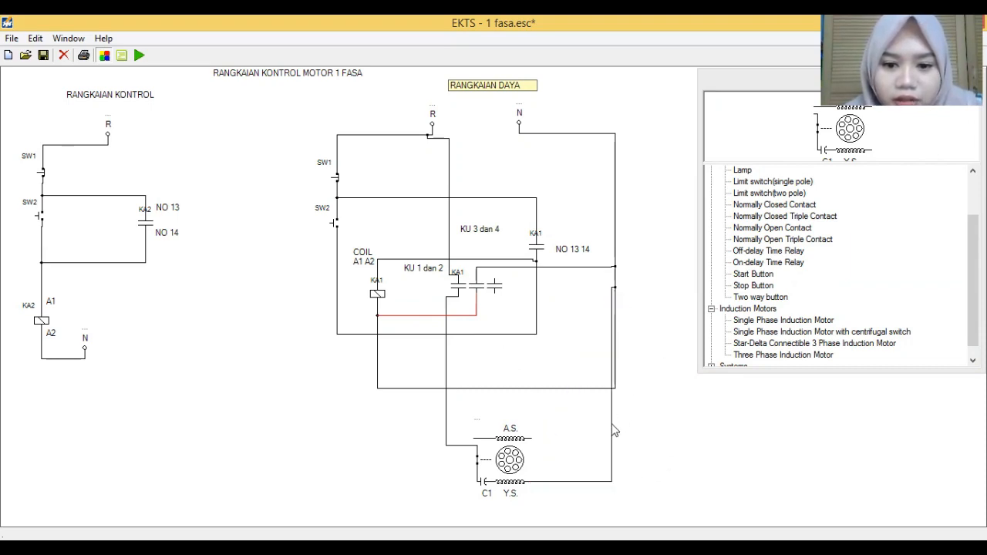
left_click_drag(613, 430, 635, 434)
left_click(532, 439)
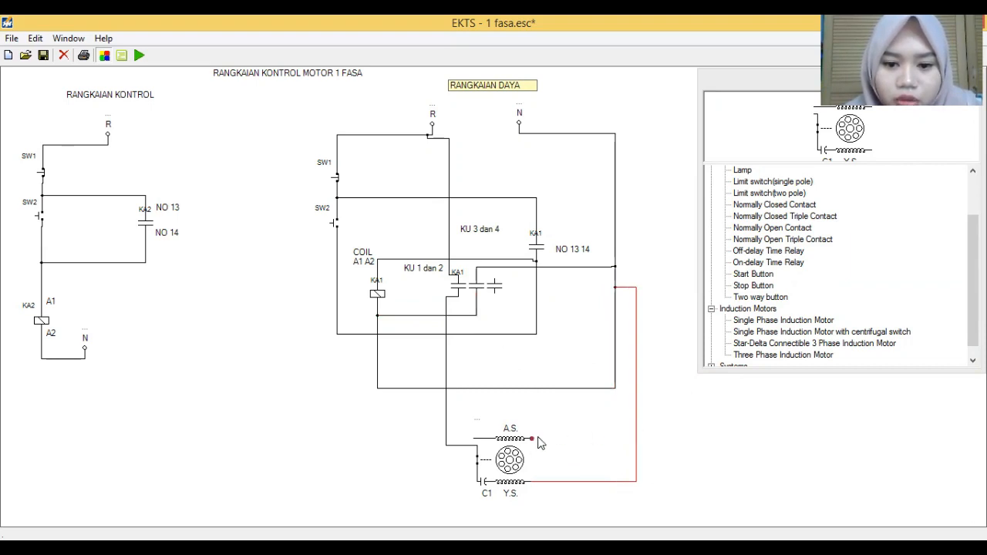
left_click(636, 390)
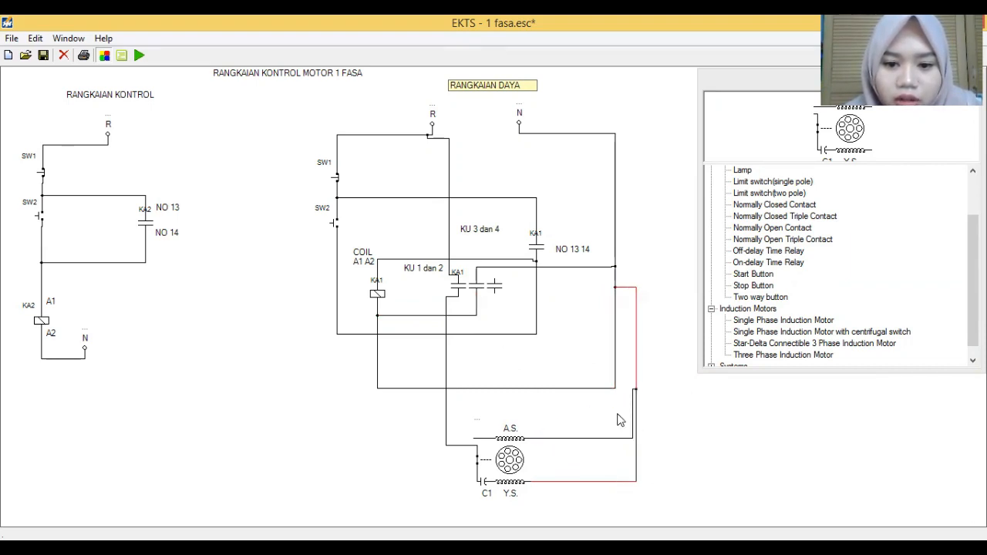
Step: Wire the free end of the motor's A.S. winding to the vertical wire coming down from the first main contact
left_click(475, 439)
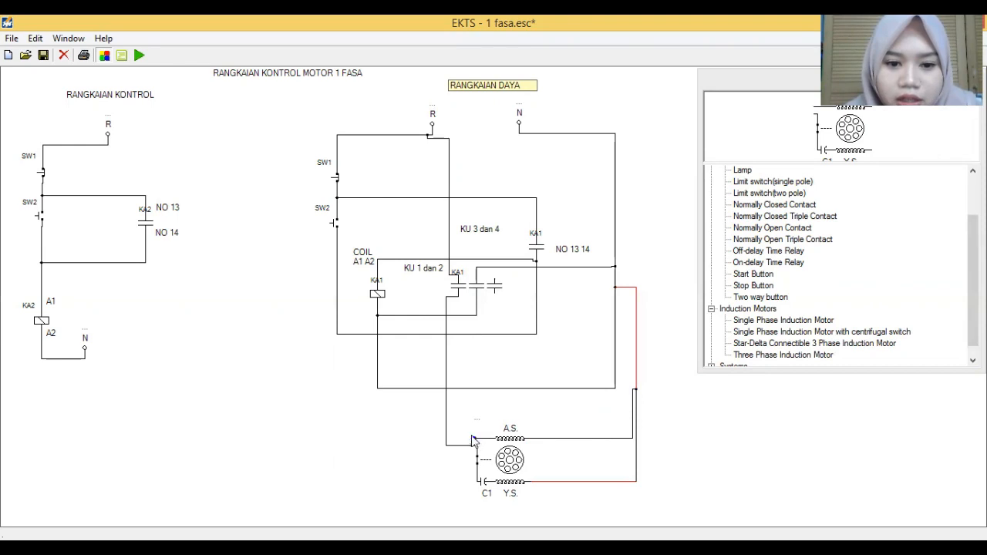
left_click(448, 402)
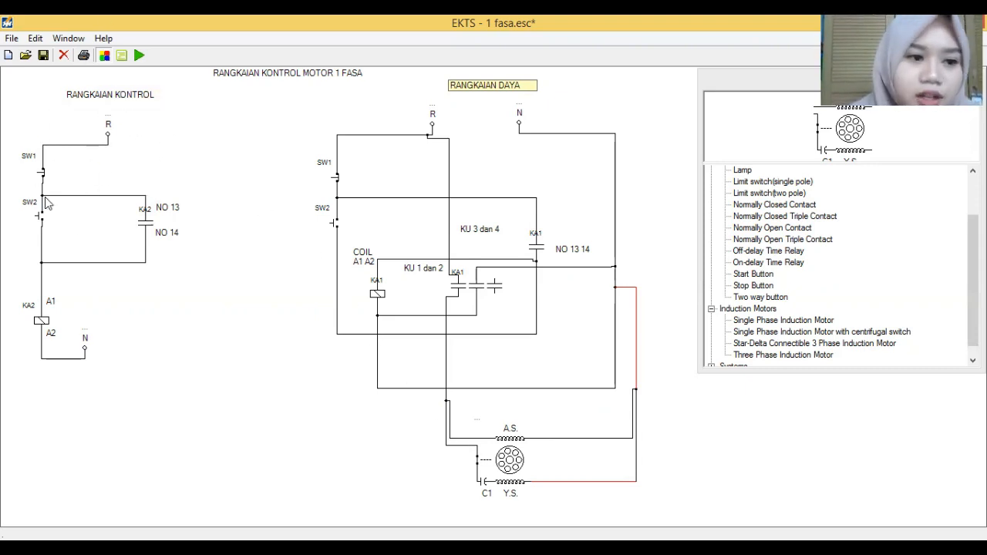
left_click(647, 219)
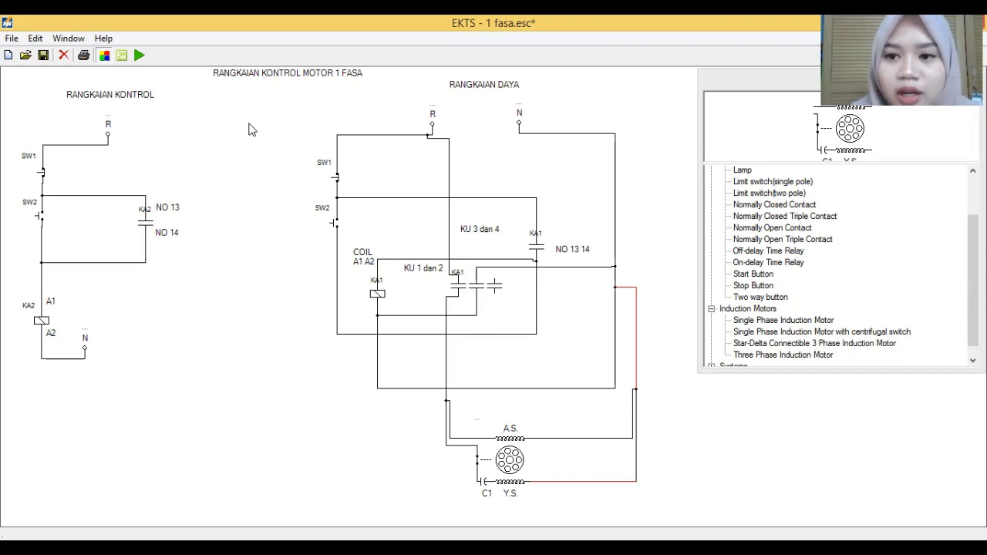
Step: Simulate the power circuit, starting the motor with SW2 and stopping it with SW1 twice, and end the simulation
left_click(140, 56)
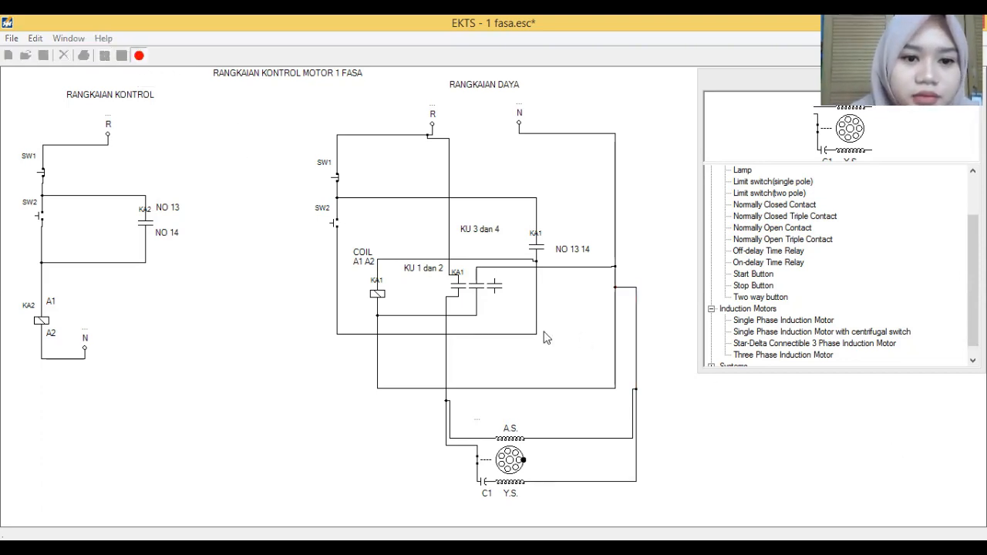
left_click(335, 223)
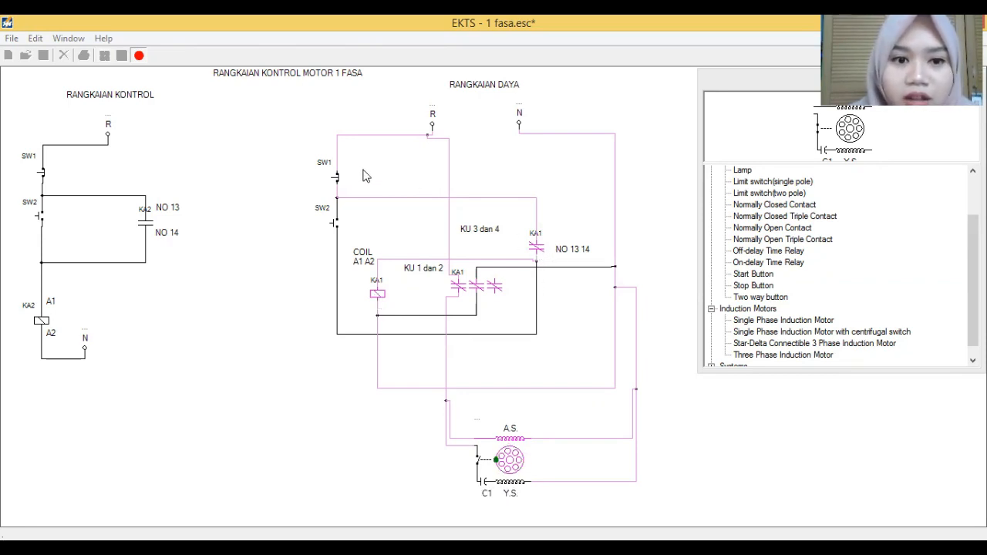
left_click(336, 180)
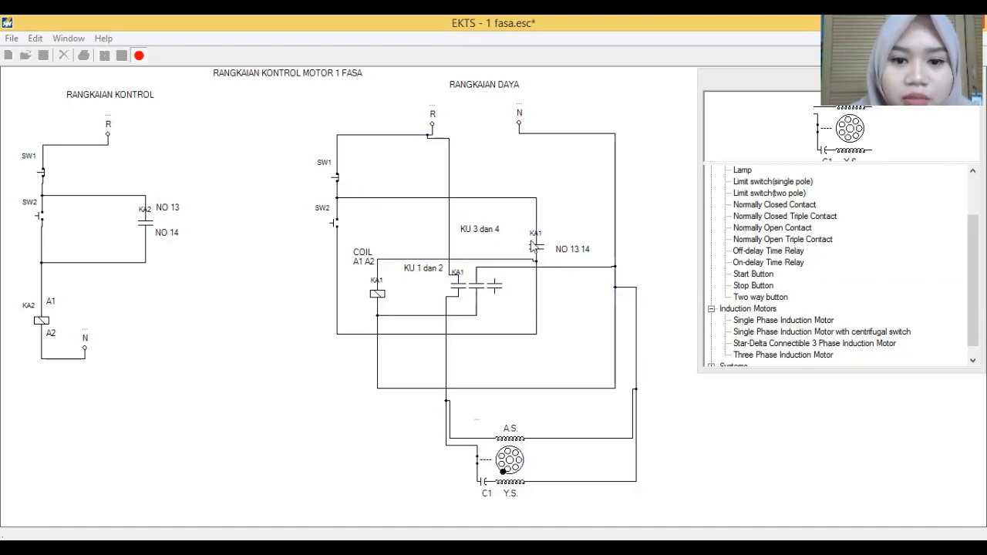
left_click(333, 226)
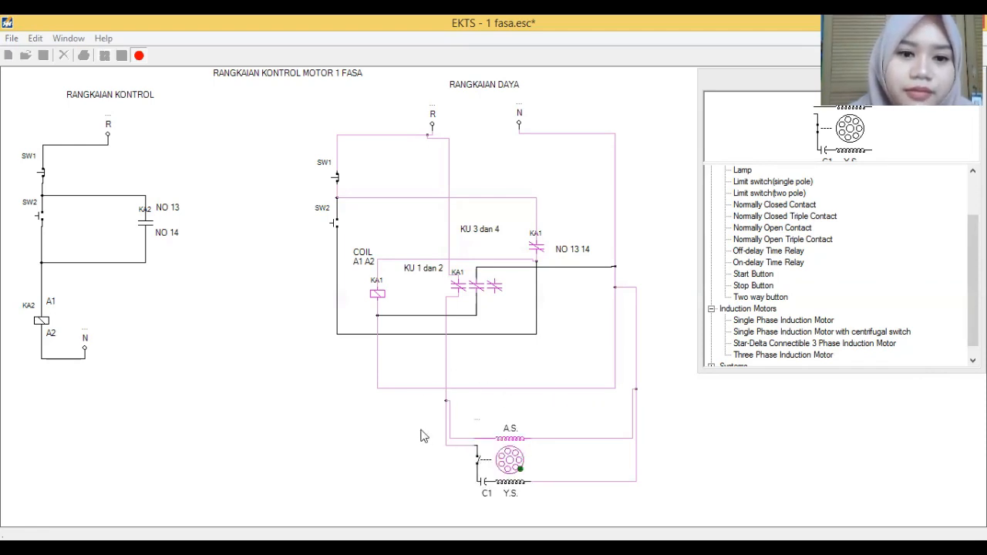
left_click(337, 180)
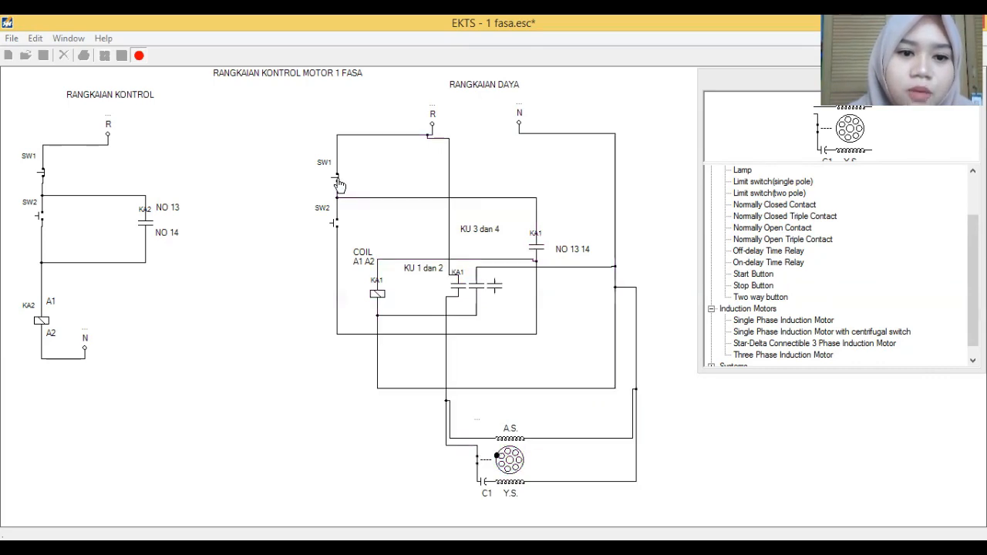
left_click(140, 56)
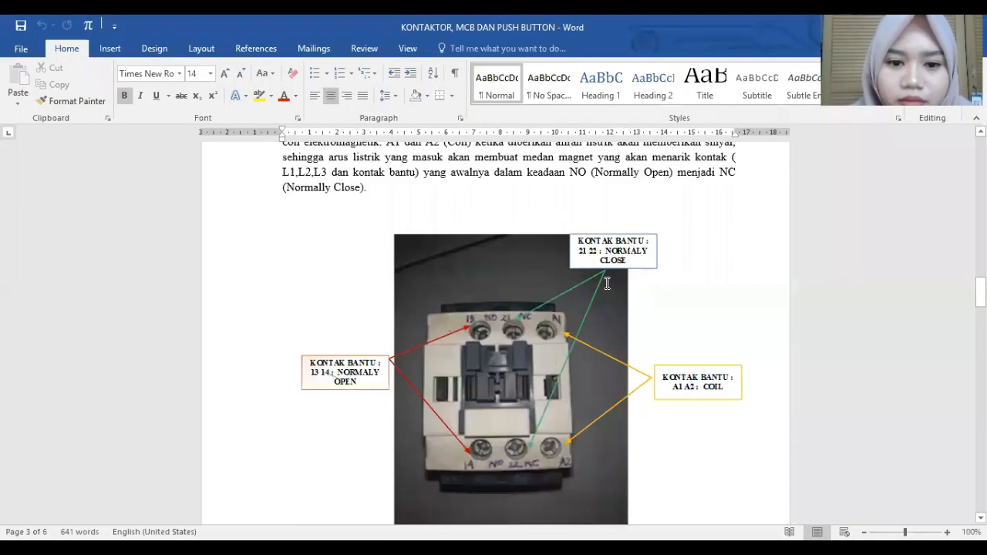
Step: In the Word document KONTAKTOR, MCB DAN PUSH BUTTON, read on from the contactor's auxiliary contacts to the push button's NO and NC contacts
scroll(607, 287, "down", 15)
scroll(608, 287, "down", 15)
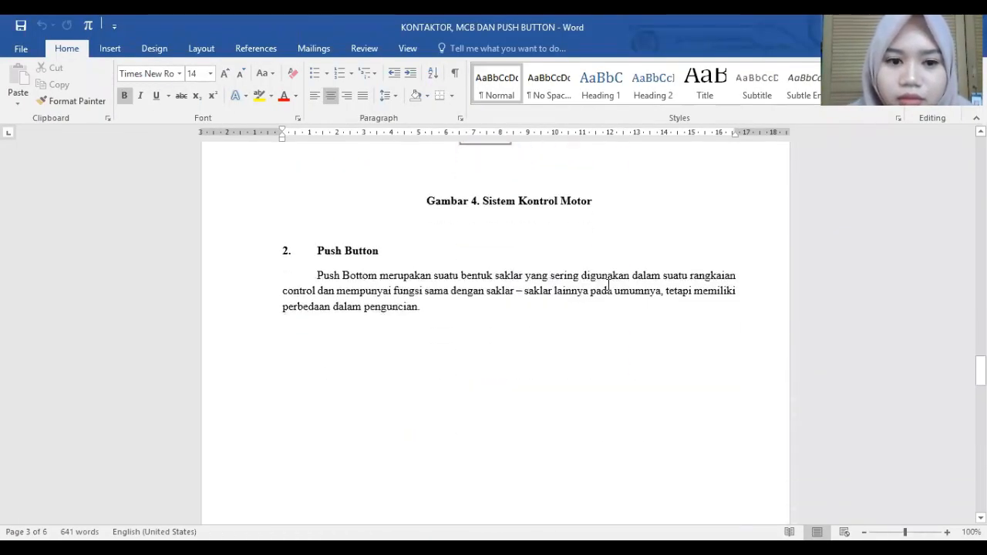
scroll(519, 304, "down", 6)
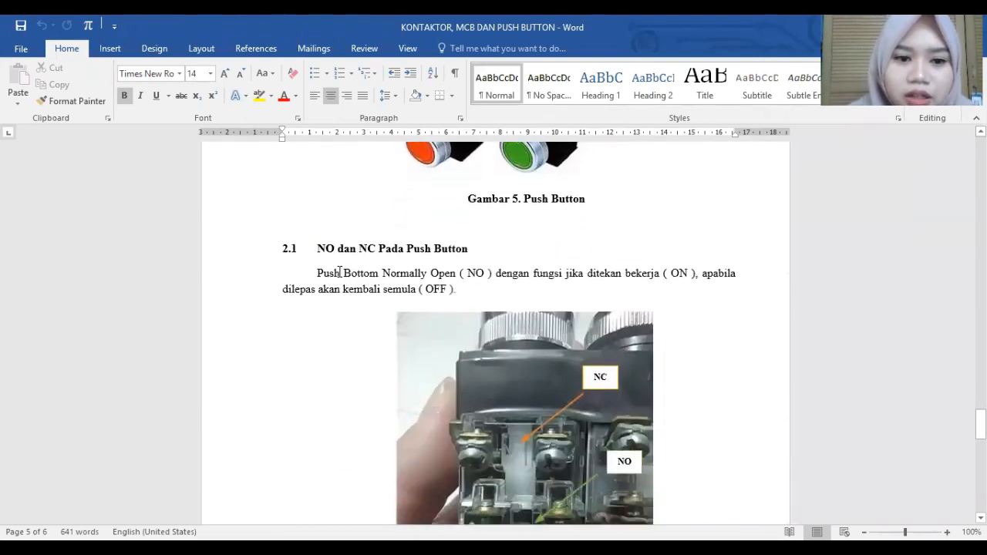
scroll(340, 272, "down", 2)
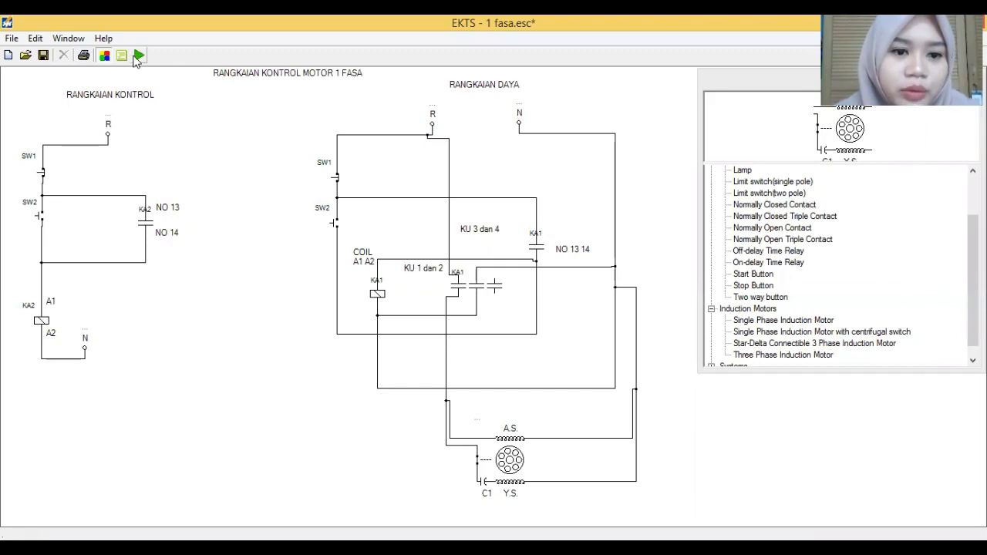
Step: Back in EKTS, rerun the simulation with one motor start by SW2 and one stop by SW1, and end it
left_click(137, 57)
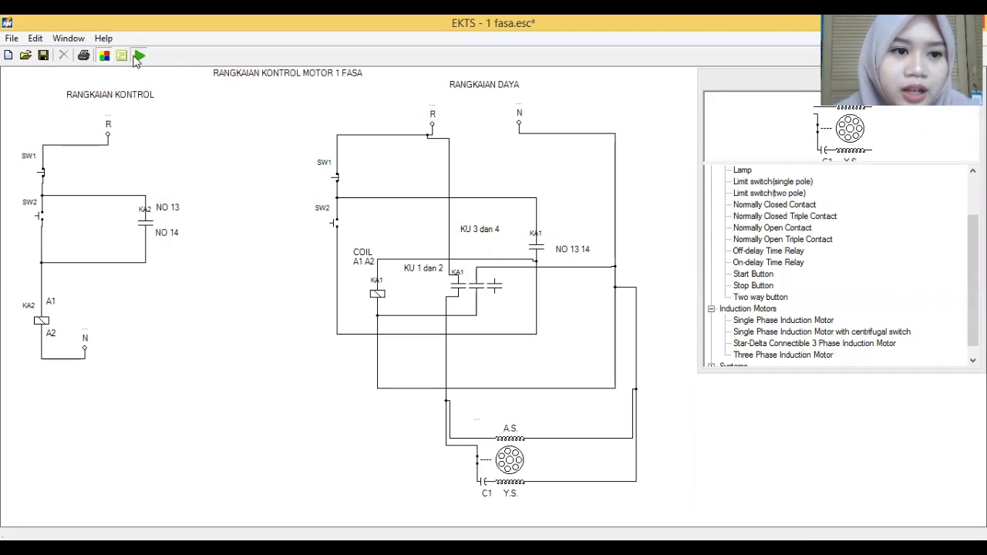
left_click(335, 225)
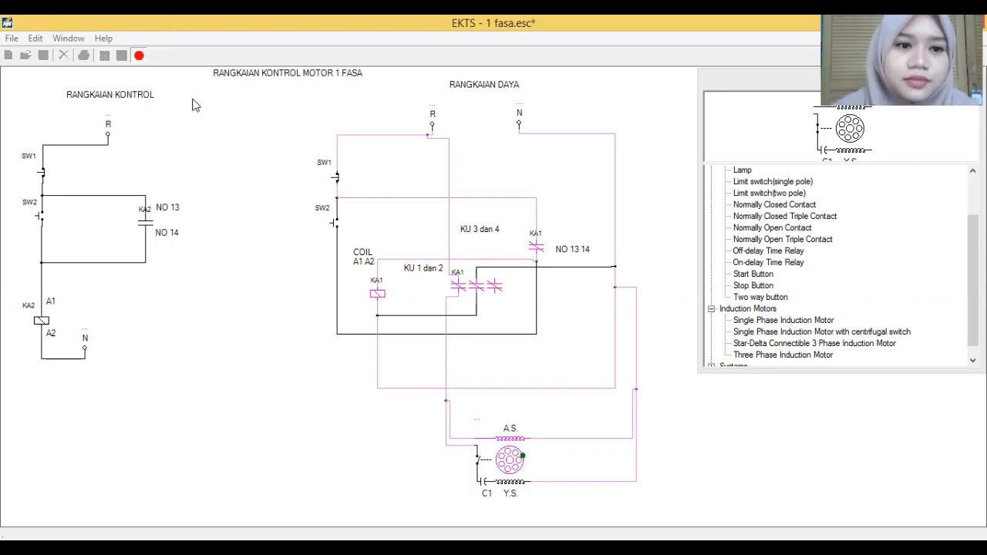
left_click(339, 185)
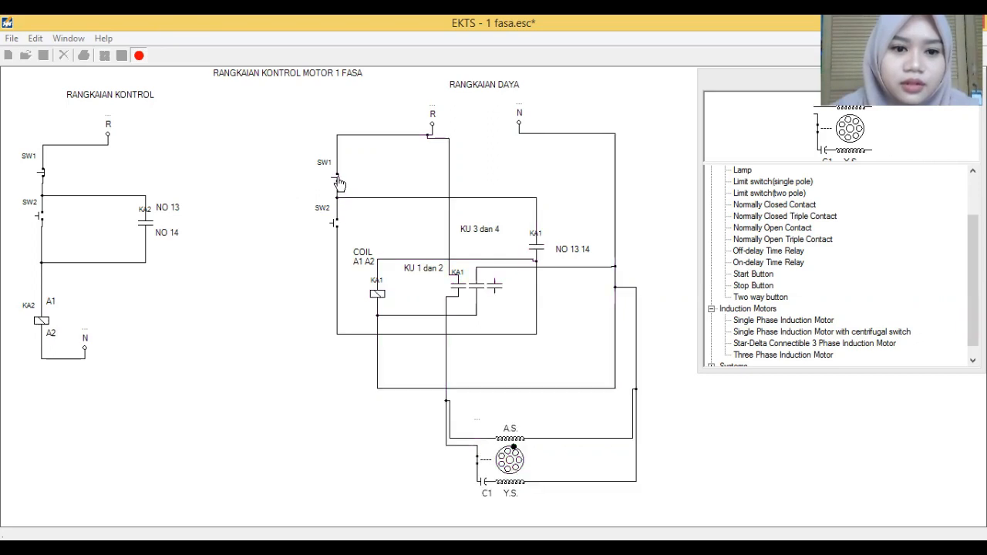
left_click(139, 56)
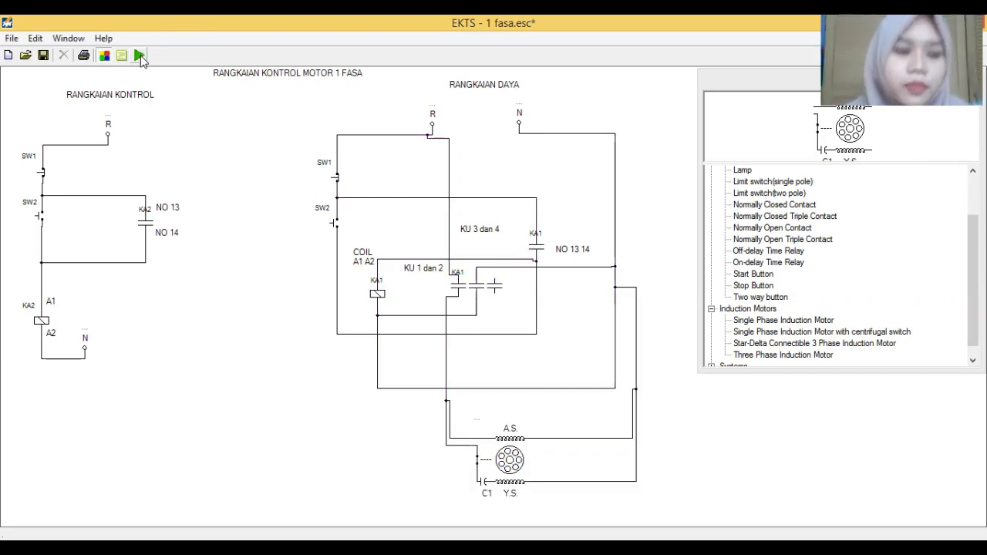